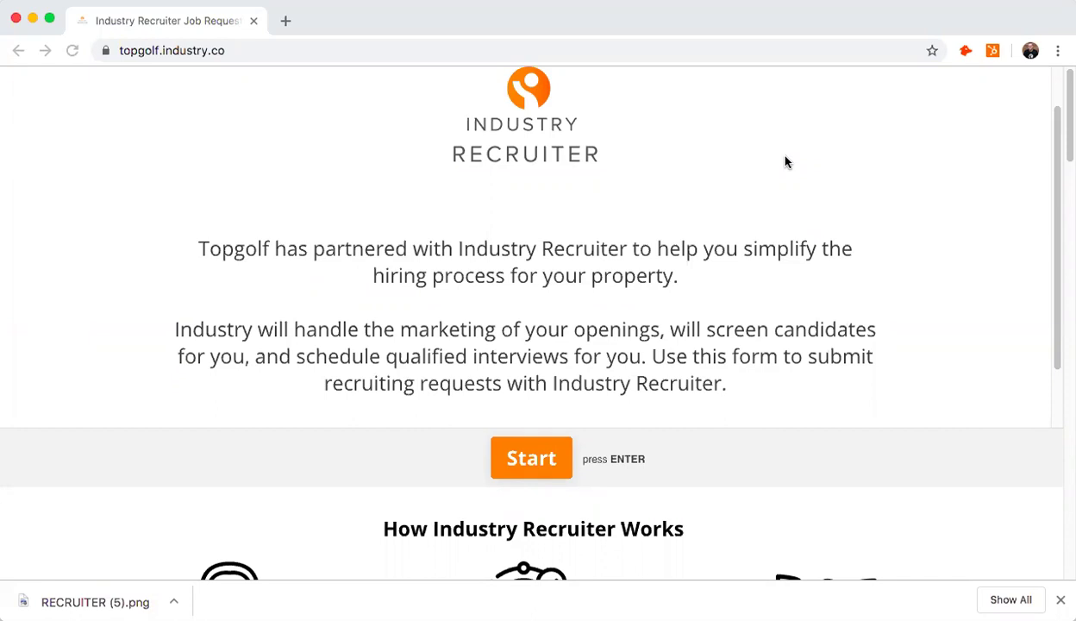
- Scroll down to read Steps 1–3 of 'How Industry Recruiter Works' below the intro
{"action": "scroll", "coordinate": [793, 174], "scroll_direction": "down", "scroll_amount": 1}
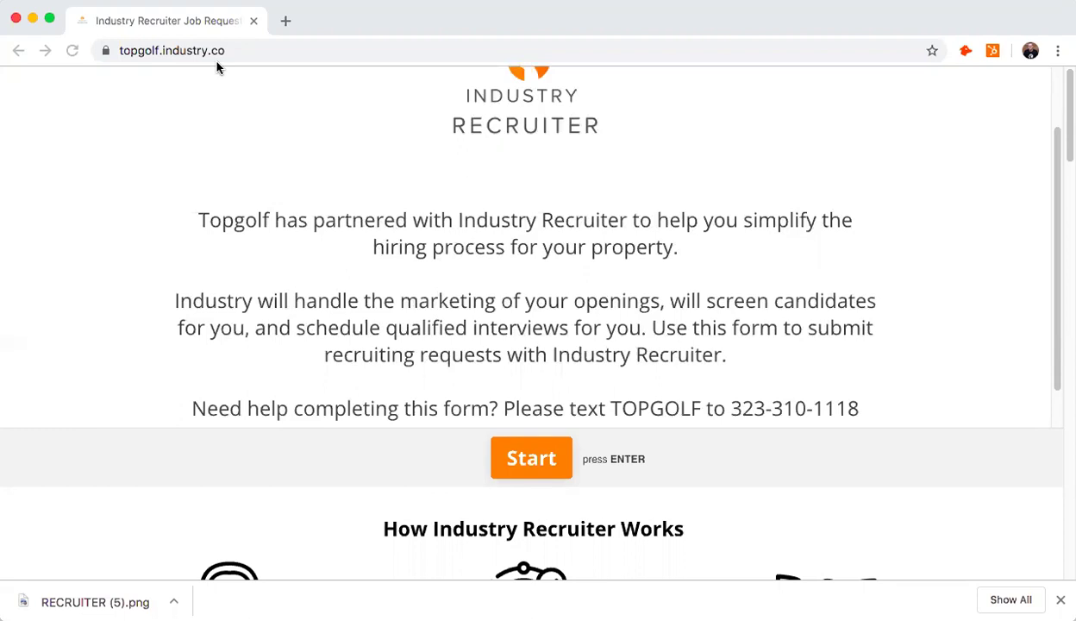
{"action": "scroll", "coordinate": [219, 73], "scroll_direction": "down", "scroll_amount": 3}
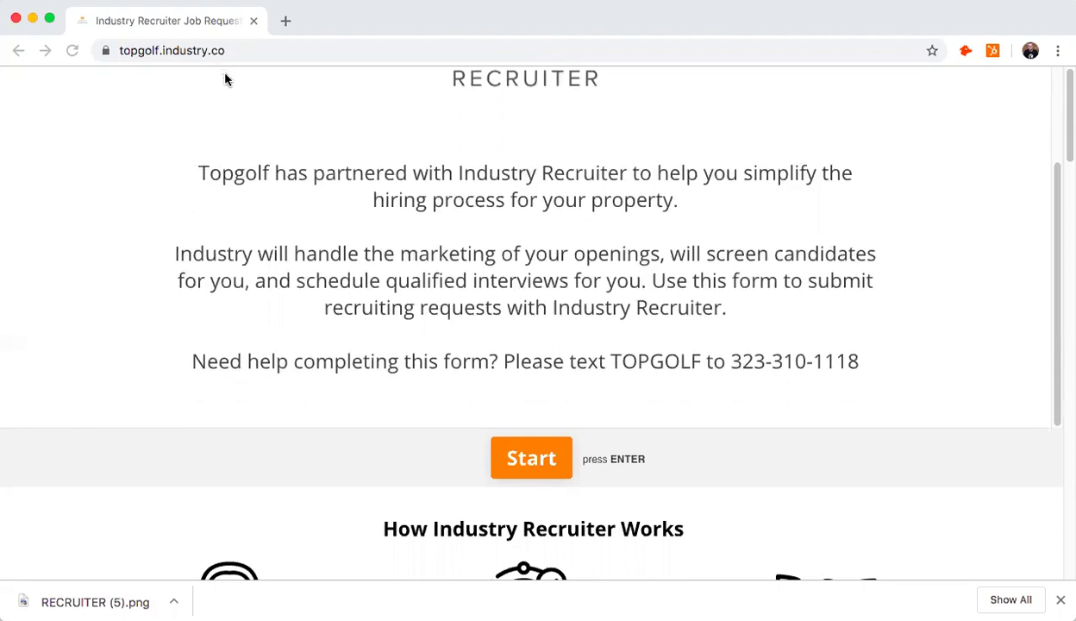
{"action": "scroll", "coordinate": [220, 108], "scroll_direction": "down", "scroll_amount": 5}
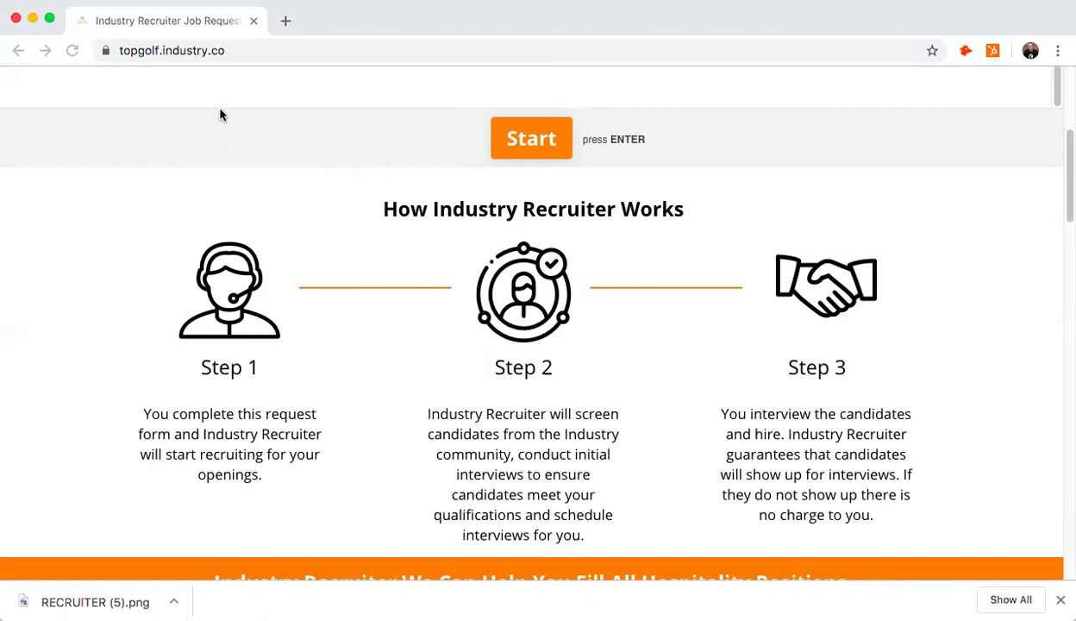
- Scroll past the Hospitality Positions band to the candidate qualification Steps 1–4
{"action": "scroll", "coordinate": [218, 116], "scroll_direction": "down", "scroll_amount": 3}
{"action": "scroll", "coordinate": [218, 116], "scroll_direction": "down", "scroll_amount": 2}
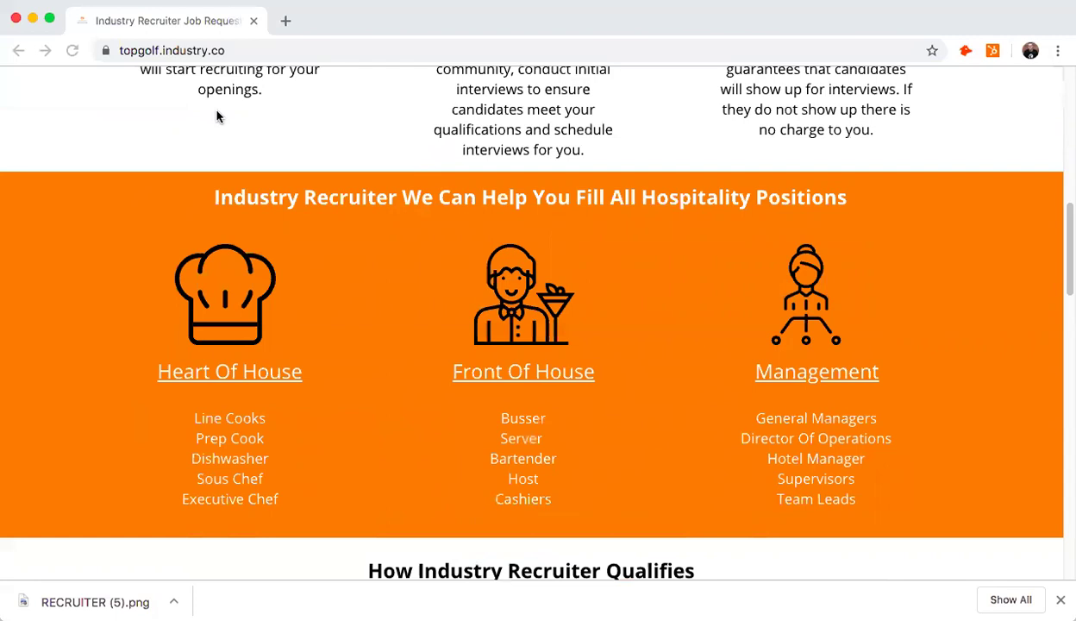
{"action": "scroll", "coordinate": [217, 117], "scroll_direction": "down", "scroll_amount": 5}
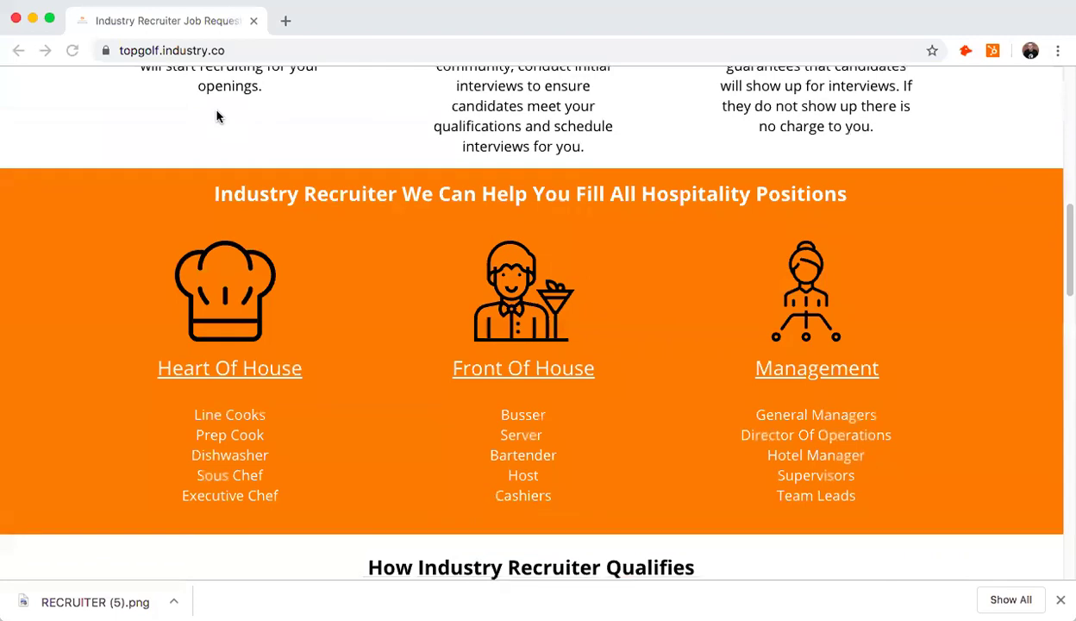
{"action": "scroll", "coordinate": [217, 117], "scroll_direction": "down", "scroll_amount": 5}
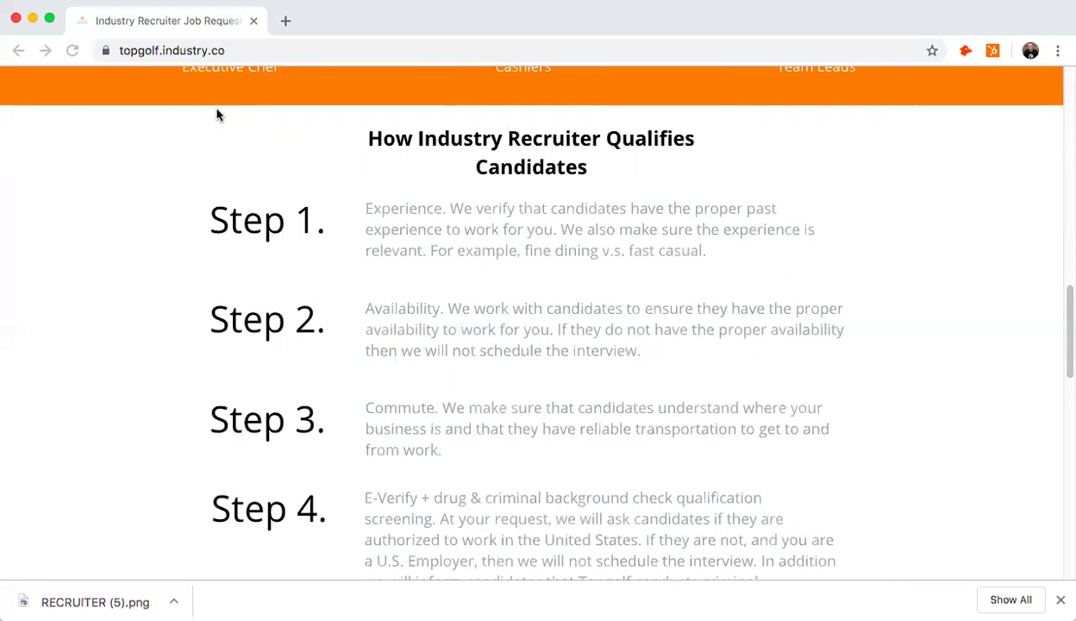
- Scroll on to qualification Step 5 and the Quality Guarantee heading
{"action": "scroll", "coordinate": [216, 114], "scroll_direction": "down", "scroll_amount": 3}
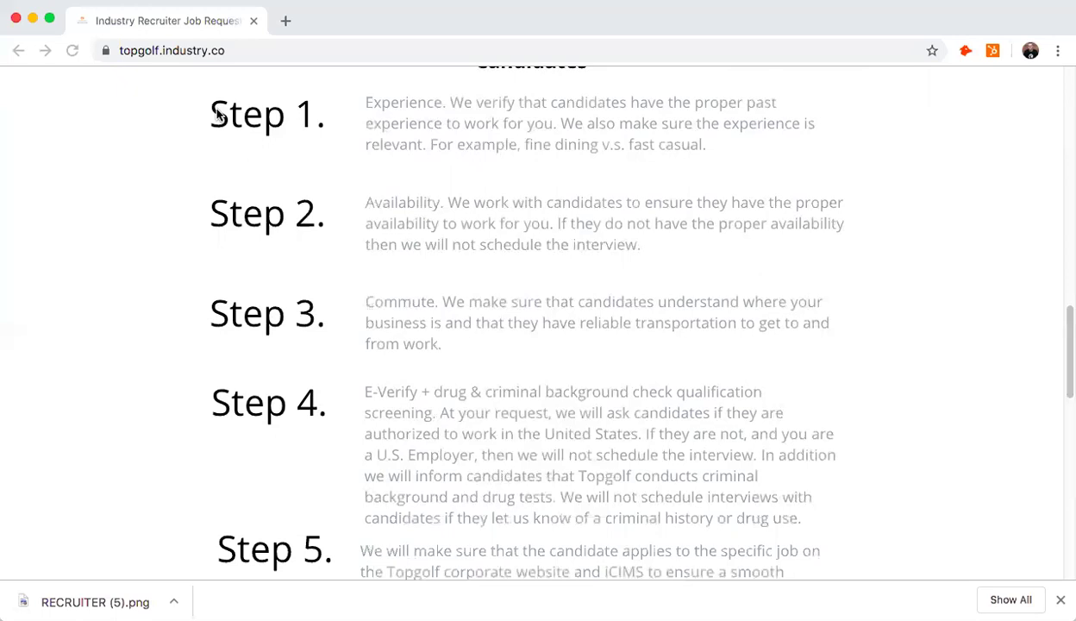
{"action": "scroll", "coordinate": [314, 275], "scroll_direction": "down", "scroll_amount": 5}
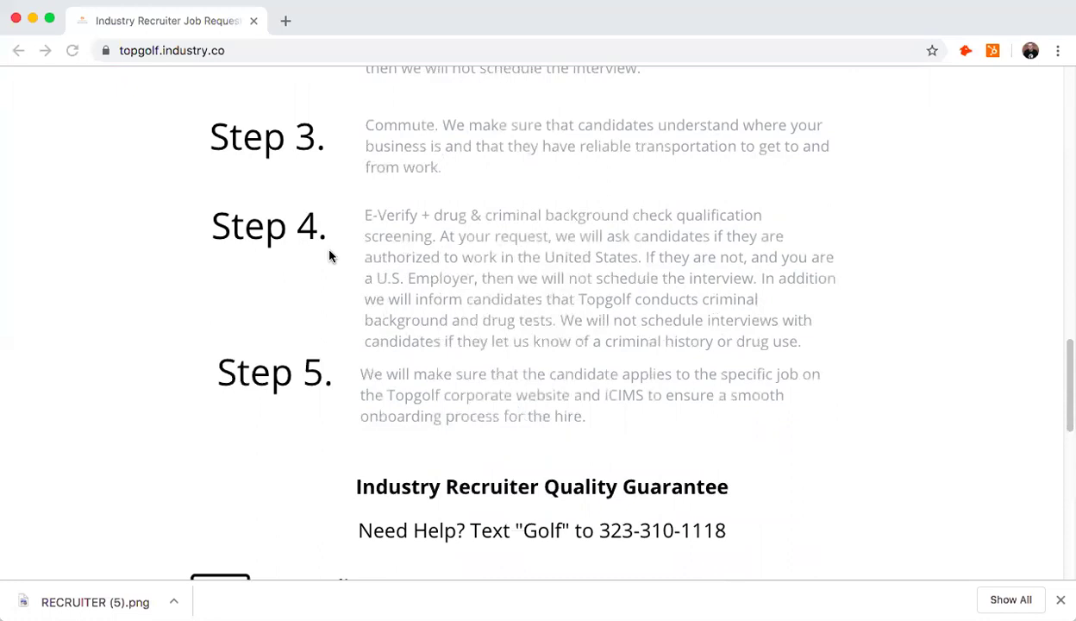
- Scroll through the Quality, Show Up and Overall Satisfaction guarantees to the $50-per-interview pricing cards
{"action": "scroll", "coordinate": [328, 255], "scroll_direction": "down", "scroll_amount": 3}
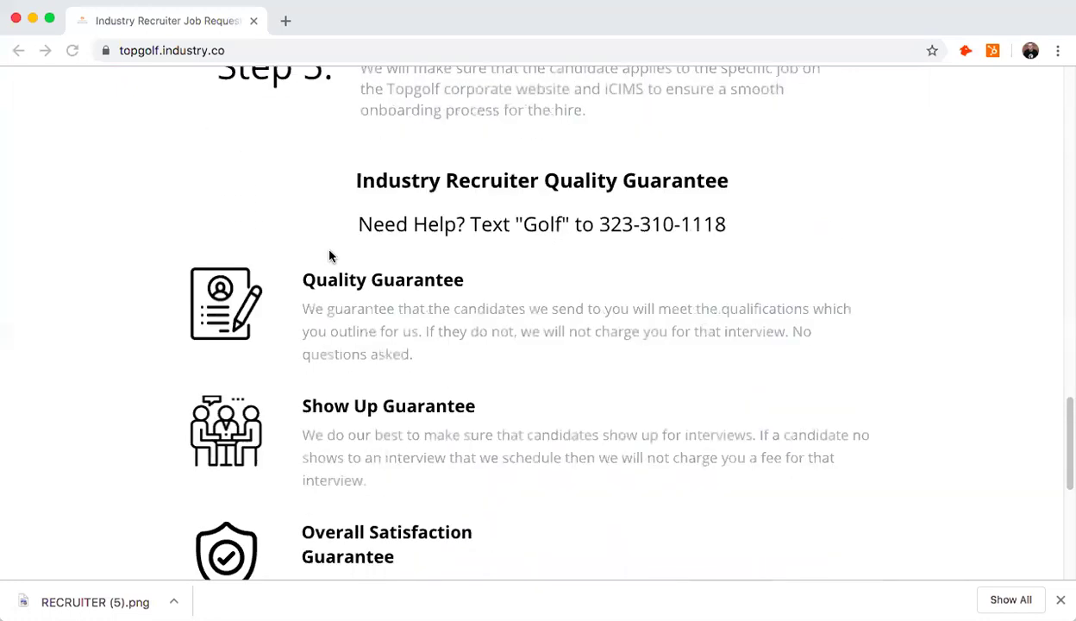
{"action": "scroll", "coordinate": [329, 256], "scroll_direction": "down", "scroll_amount": 1}
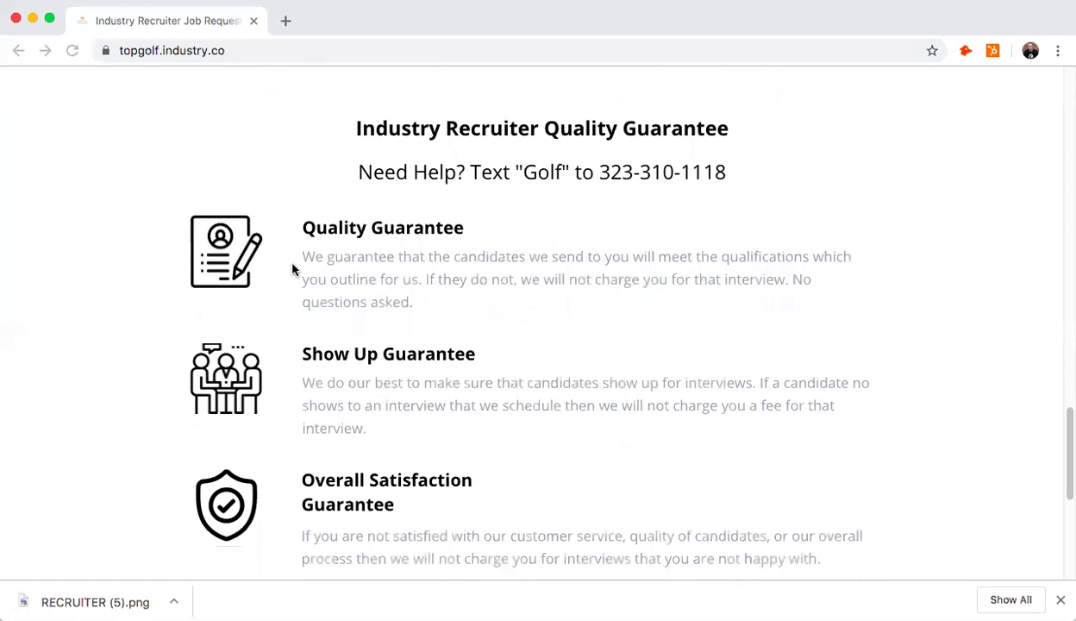
{"action": "scroll", "coordinate": [292, 268], "scroll_direction": "down", "scroll_amount": 2}
{"action": "scroll", "coordinate": [289, 274], "scroll_direction": "down", "scroll_amount": 1}
{"action": "scroll", "coordinate": [287, 281], "scroll_direction": "down", "scroll_amount": 1}
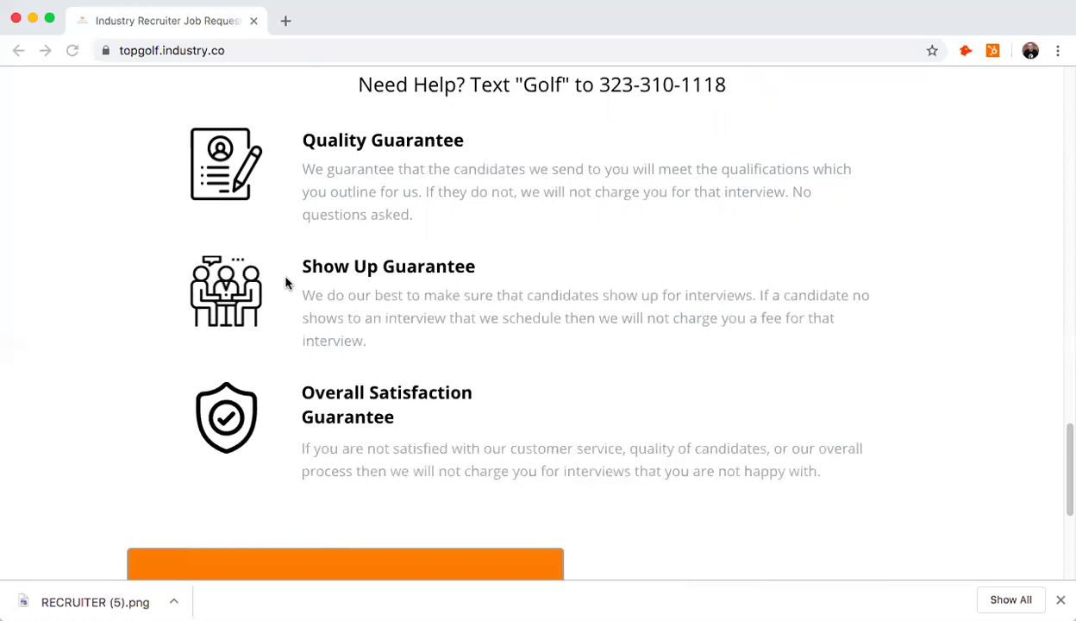
{"action": "scroll", "coordinate": [286, 283], "scroll_direction": "down", "scroll_amount": 3}
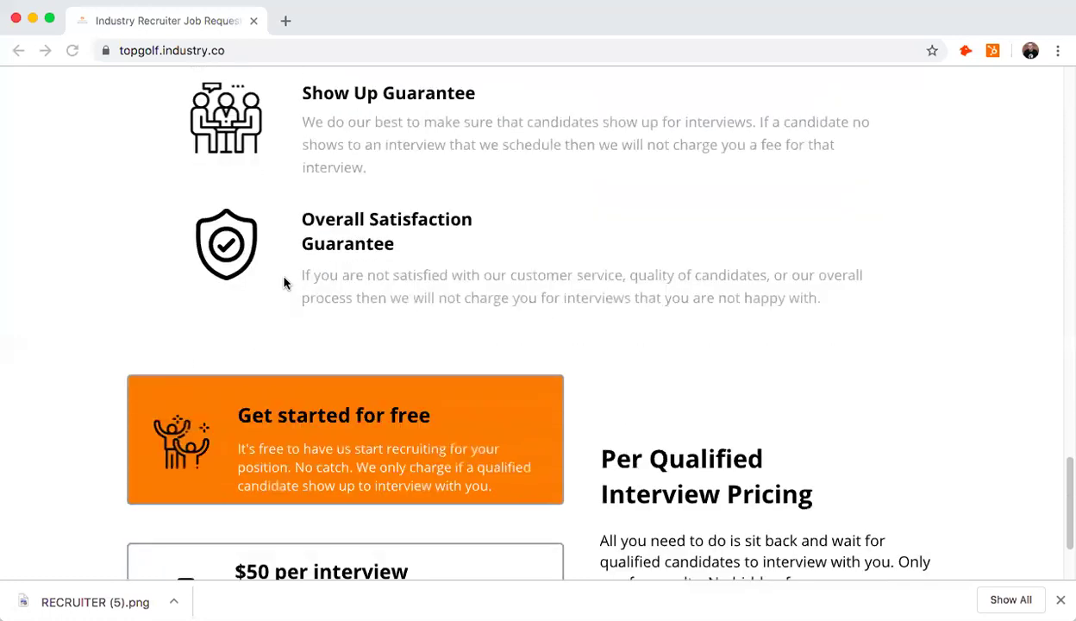
{"action": "scroll", "coordinate": [285, 283], "scroll_direction": "down", "scroll_amount": 2}
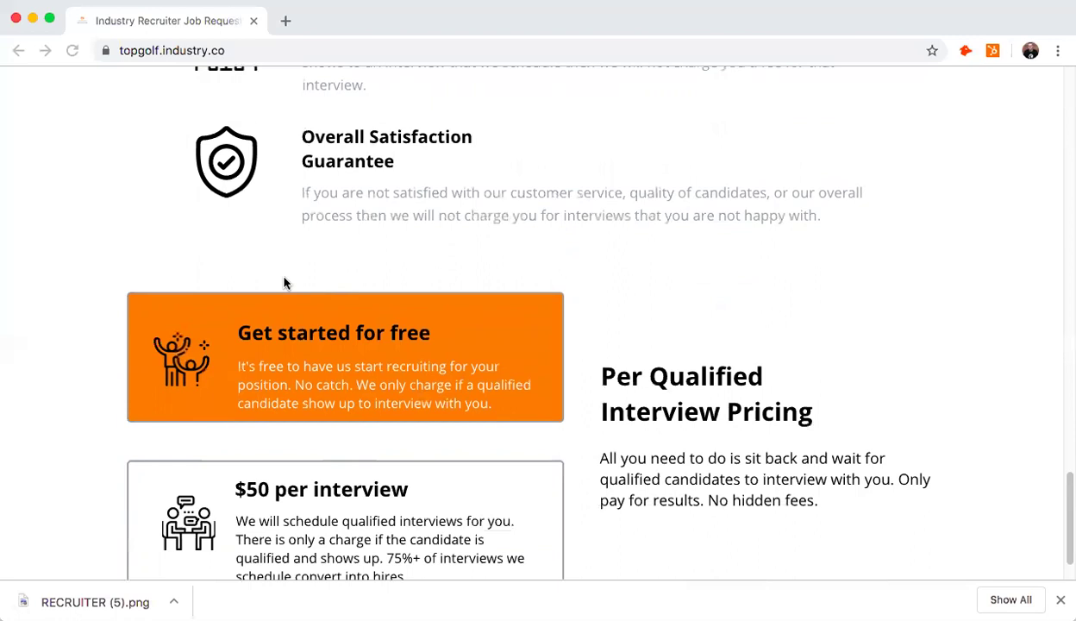
{"action": "scroll", "coordinate": [280, 284], "scroll_direction": "down", "scroll_amount": 2}
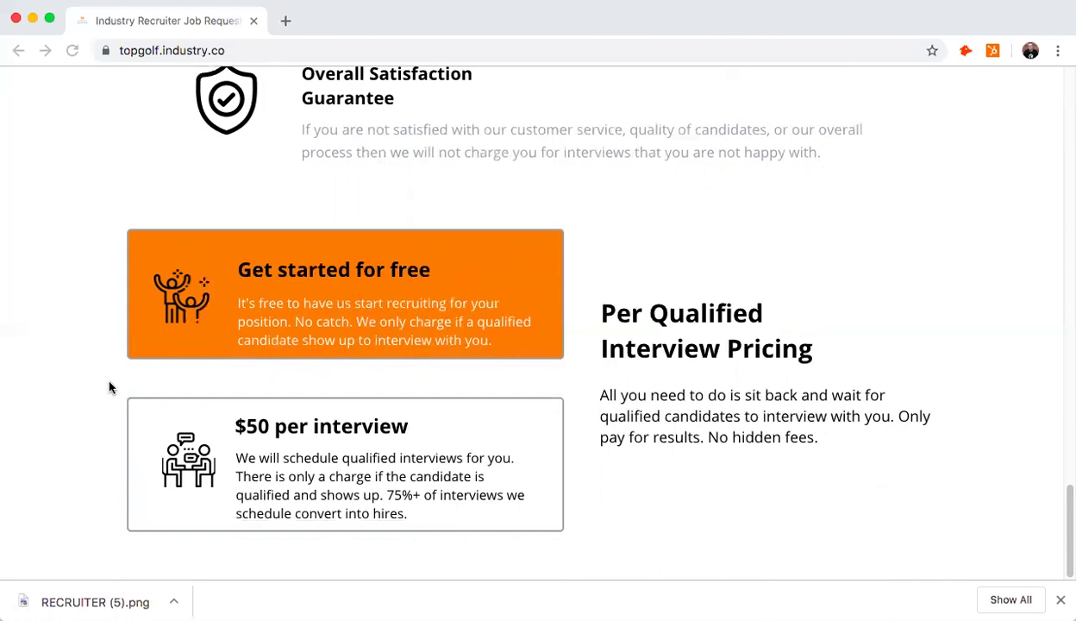
- Return to the Topgolf intro at the top of the page and start the request form
{"action": "scroll", "coordinate": [297, 405], "scroll_direction": "up", "scroll_amount": 1}
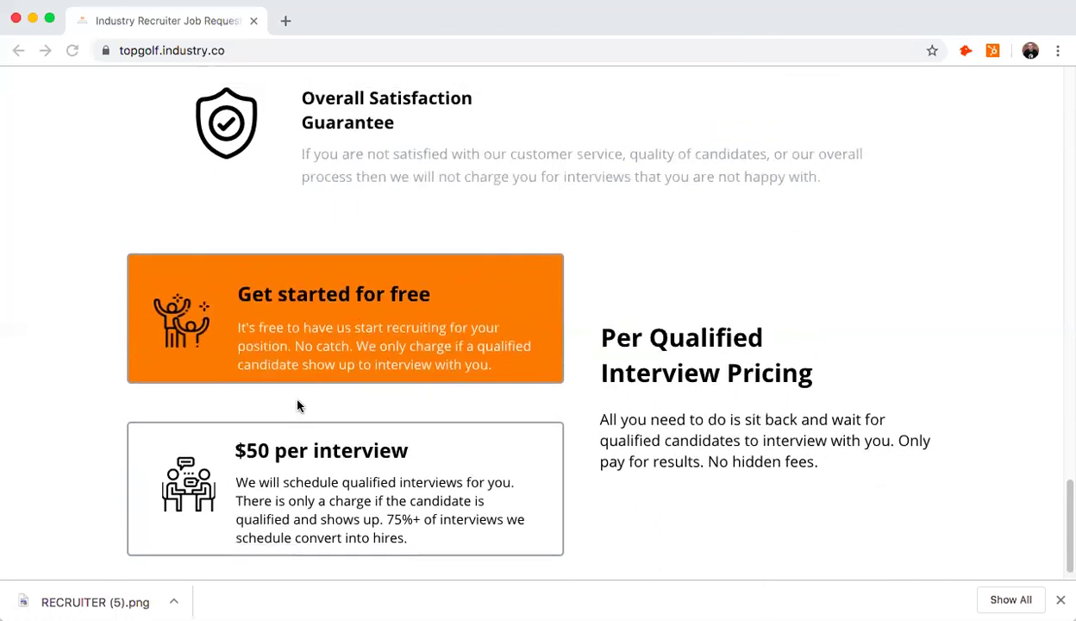
{"action": "scroll", "coordinate": [298, 406], "scroll_direction": "up", "scroll_amount": 20}
{"action": "scroll", "coordinate": [277, 409], "scroll_direction": "up", "scroll_amount": 4}
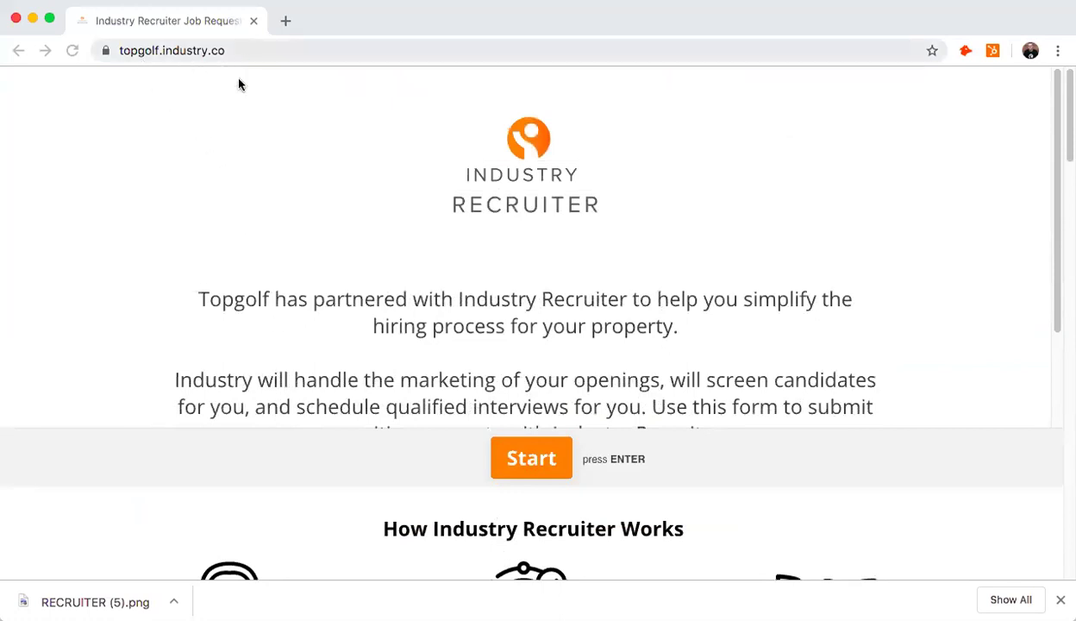
{"action": "scroll", "coordinate": [237, 185], "scroll_direction": "down", "scroll_amount": 1}
{"action": "scroll", "coordinate": [240, 190], "scroll_direction": "down", "scroll_amount": 4}
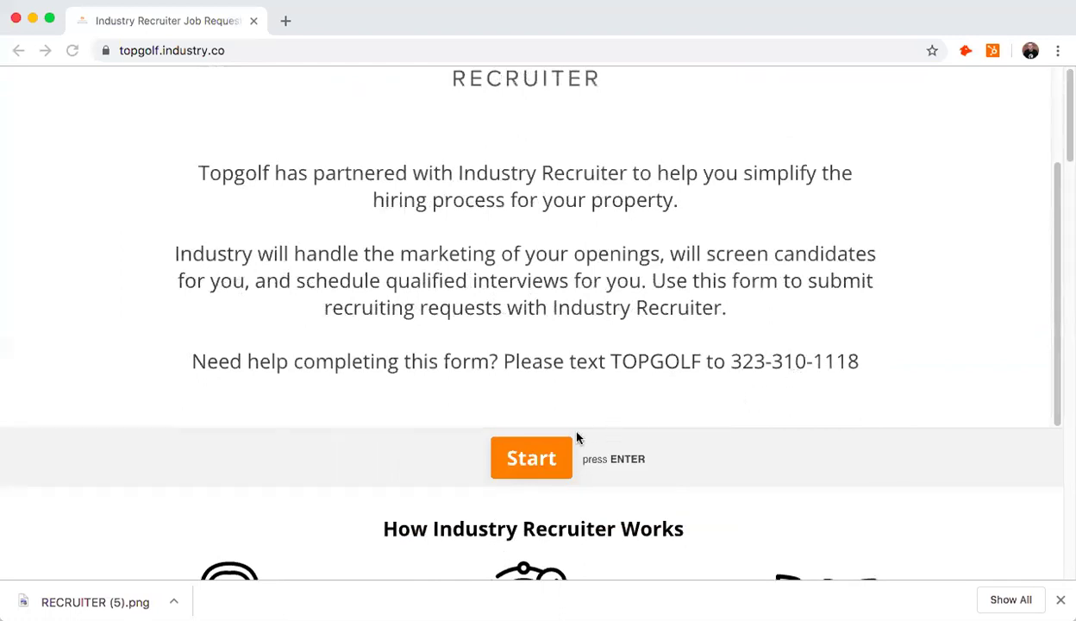
{"action": "left_click", "coordinate": [531, 463]}
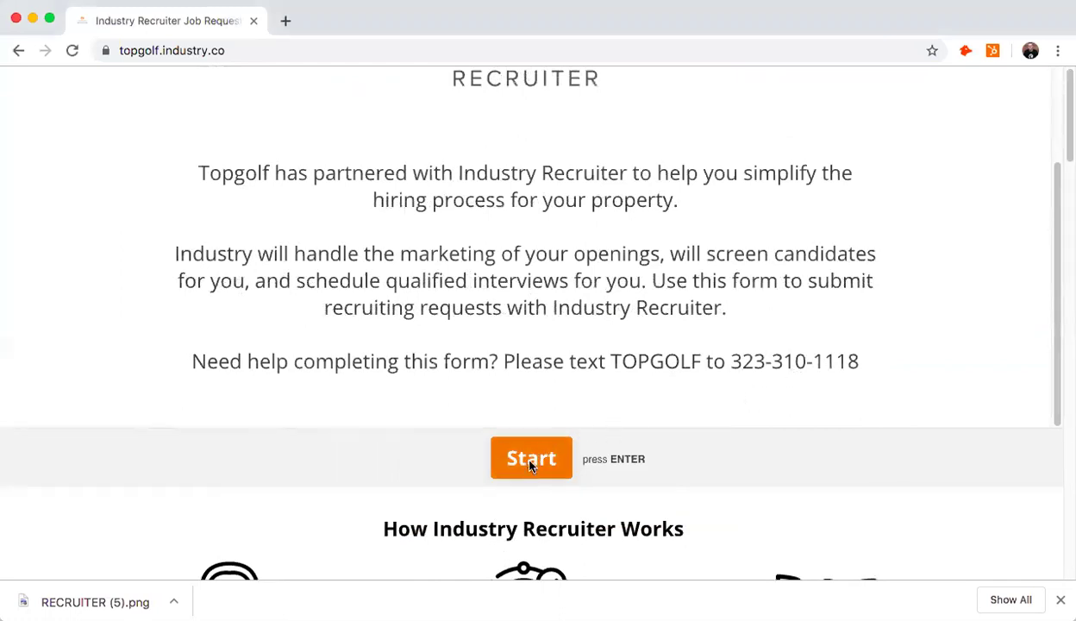
- Choose Topgolf - Roseville as the Topgolf location
{"action": "scroll", "coordinate": [409, 298], "scroll_direction": "down", "scroll_amount": 1}
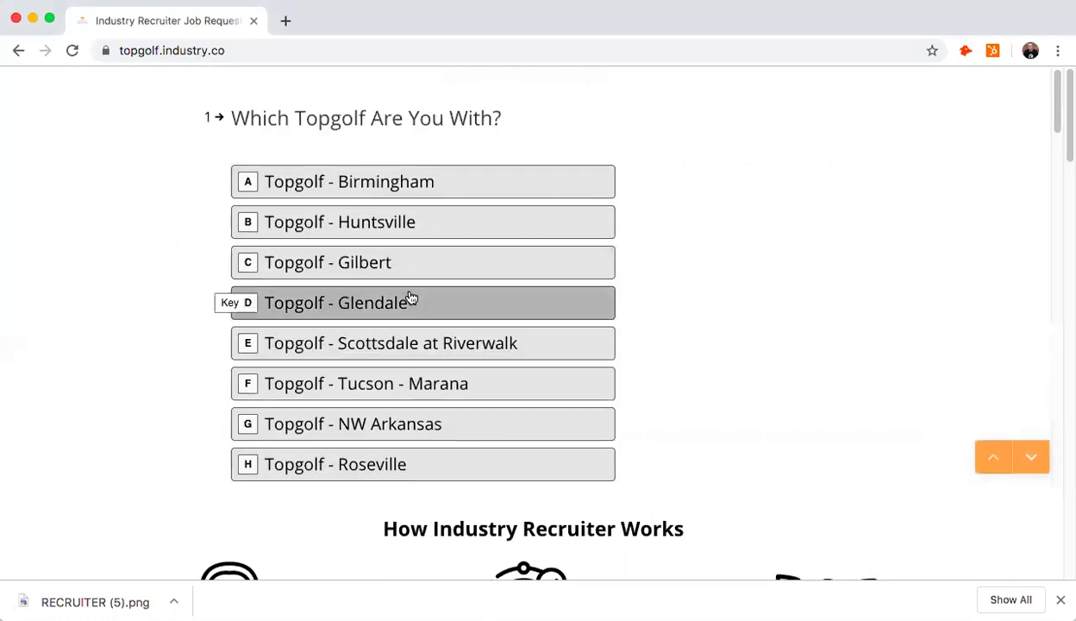
{"action": "left_click", "coordinate": [385, 434]}
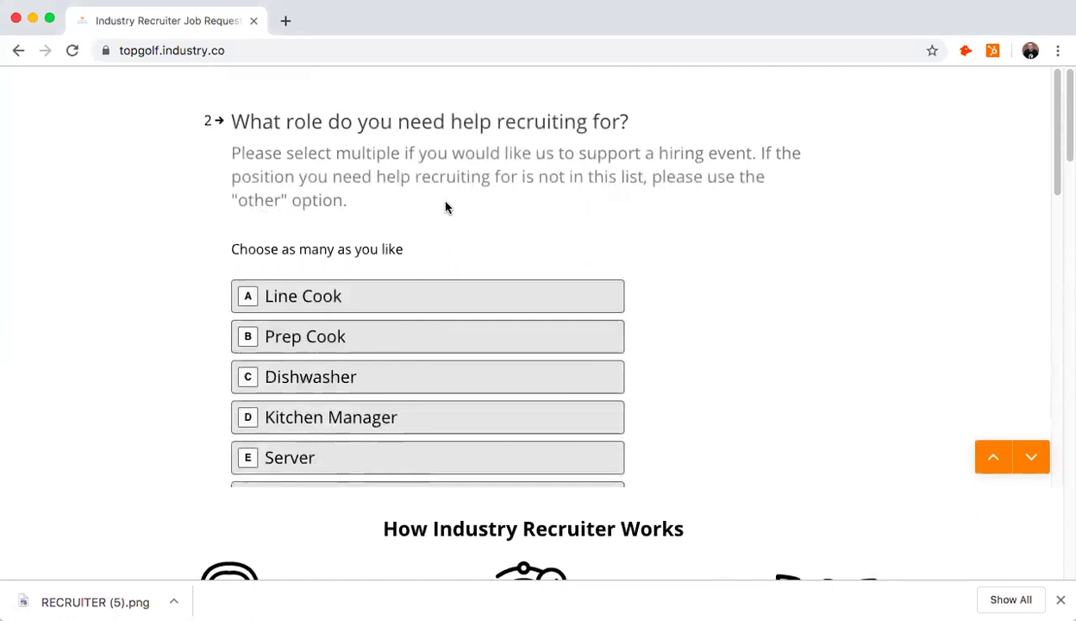
- Check Server, Bartender, Bay Host/Server, Busser and Drink Runner as requested roles and confirm
{"action": "scroll", "coordinate": [445, 207], "scroll_direction": "down", "scroll_amount": 1}
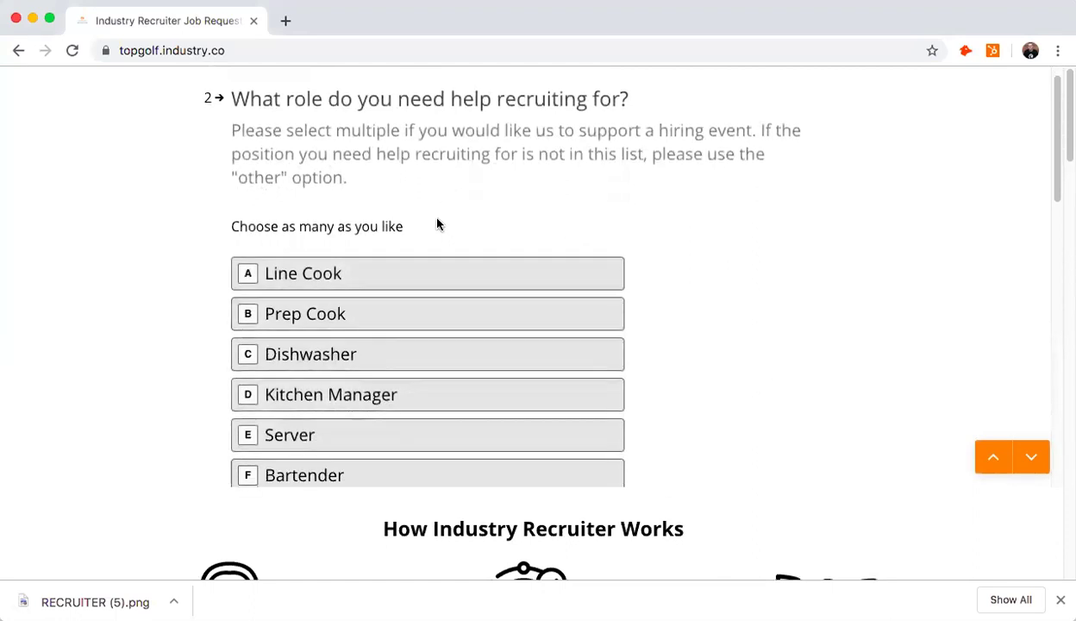
{"action": "left_click", "coordinate": [342, 444]}
{"action": "left_click", "coordinate": [343, 468]}
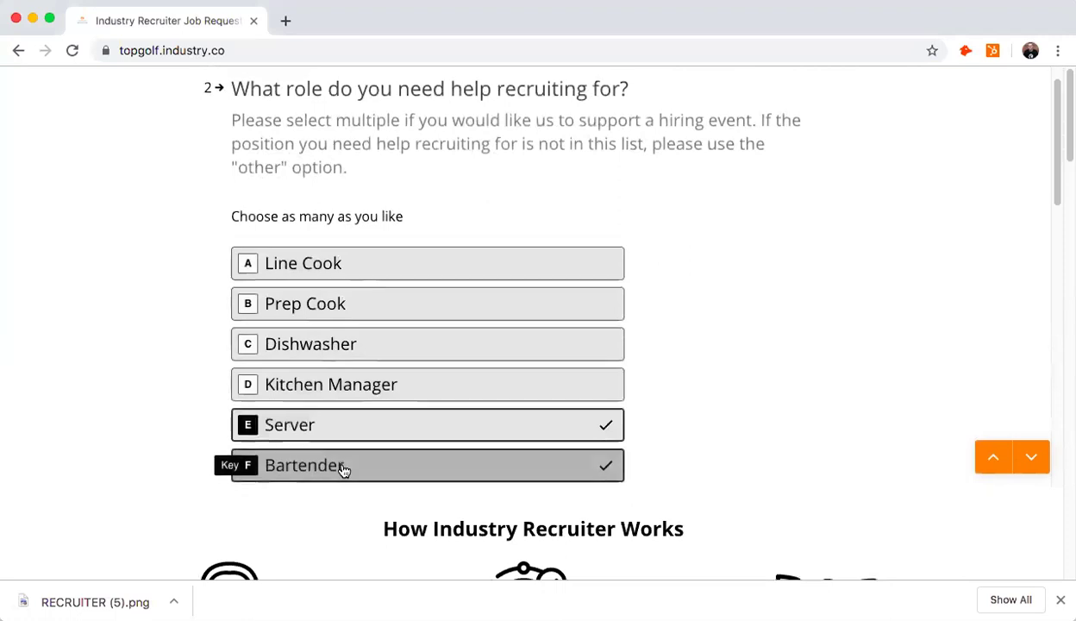
{"action": "scroll", "coordinate": [341, 474], "scroll_direction": "down", "scroll_amount": 2}
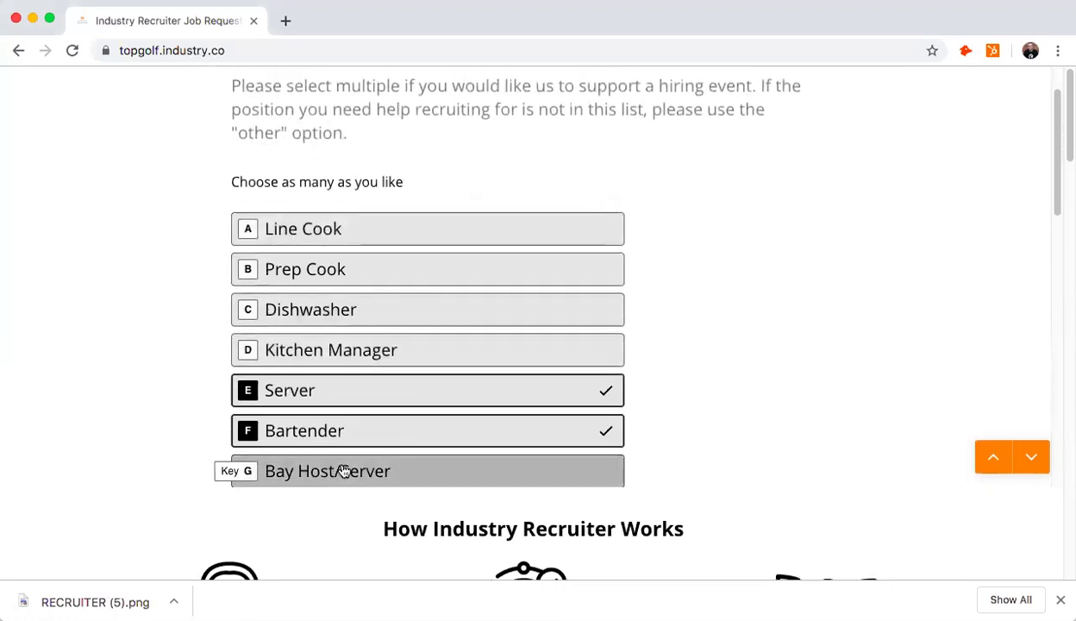
{"action": "left_click", "coordinate": [342, 470]}
{"action": "scroll", "coordinate": [371, 466], "scroll_direction": "down", "scroll_amount": 5}
{"action": "left_click", "coordinate": [375, 333]}
{"action": "left_click", "coordinate": [380, 382]}
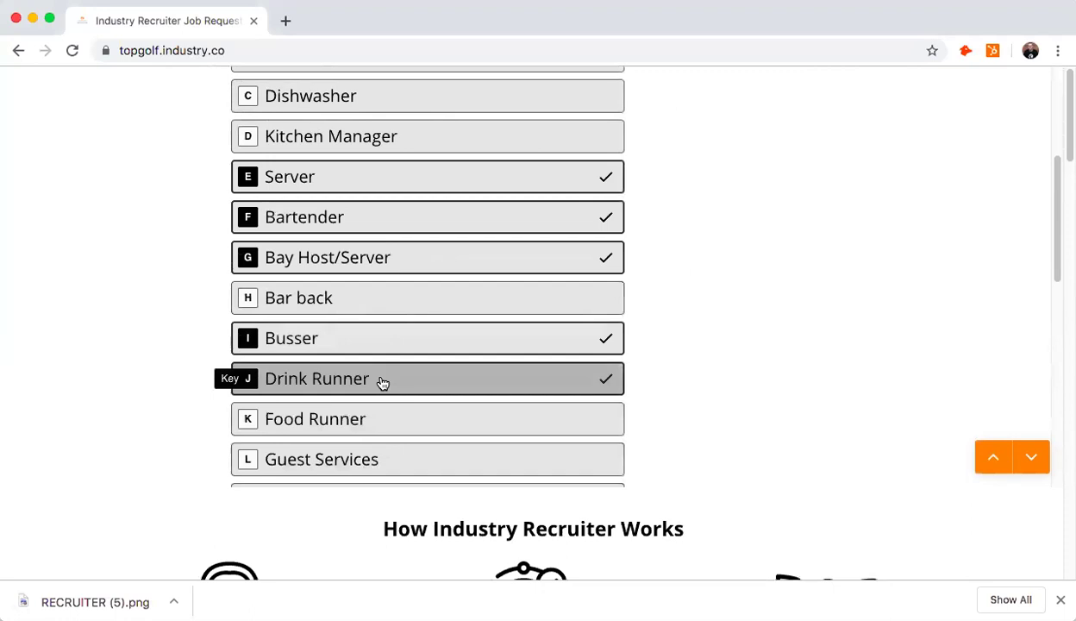
{"action": "scroll", "coordinate": [379, 382], "scroll_direction": "down", "scroll_amount": 13}
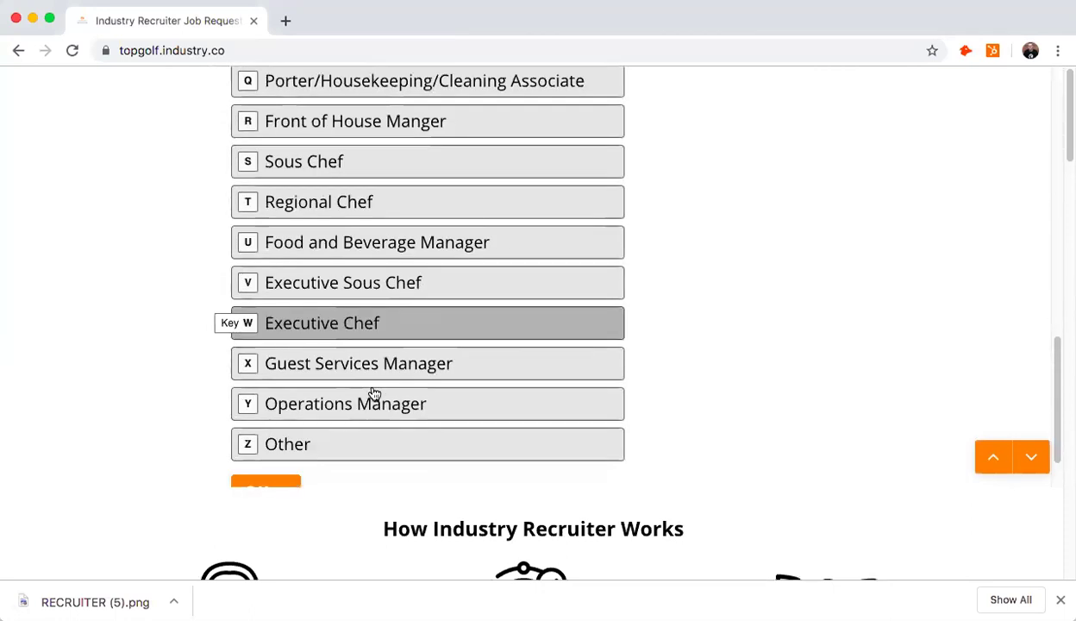
{"action": "scroll", "coordinate": [374, 394], "scroll_direction": "down", "scroll_amount": 2}
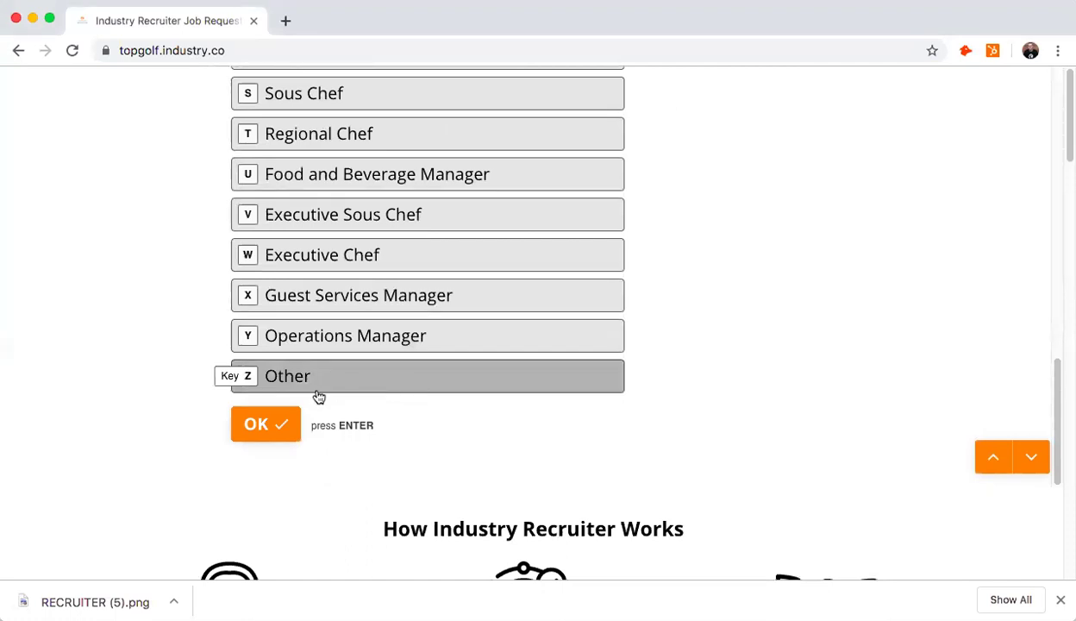
{"action": "left_click", "coordinate": [282, 427]}
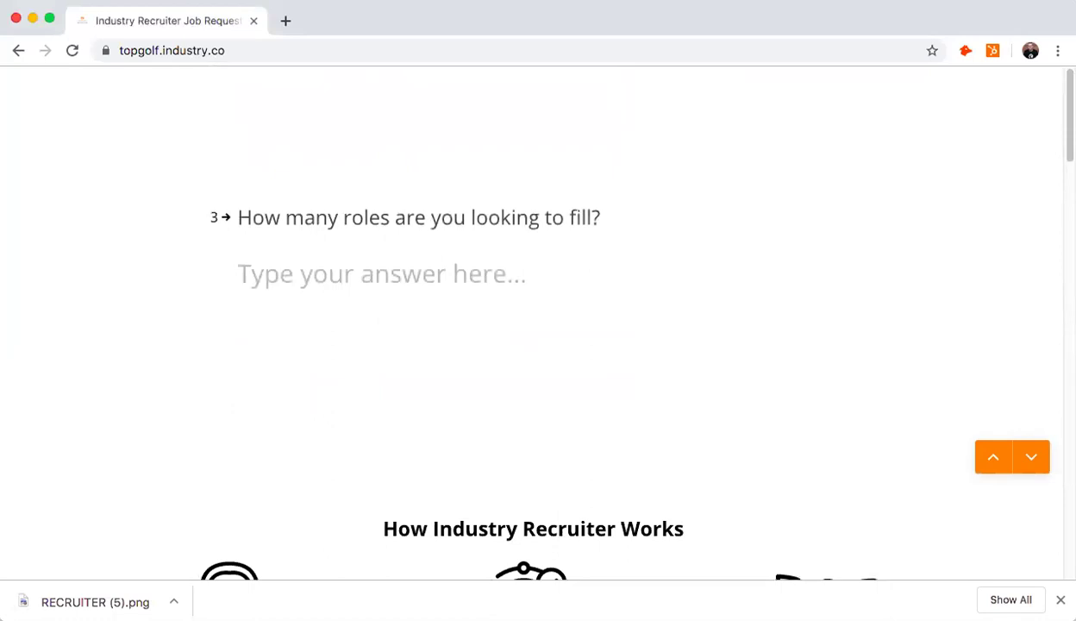
- Answer 50 roles to fill, 100 interviews to accept, and Hiring Event as interview length
{"action": "type", "text": "50"}
{"action": "left_click", "coordinate": [273, 349]}
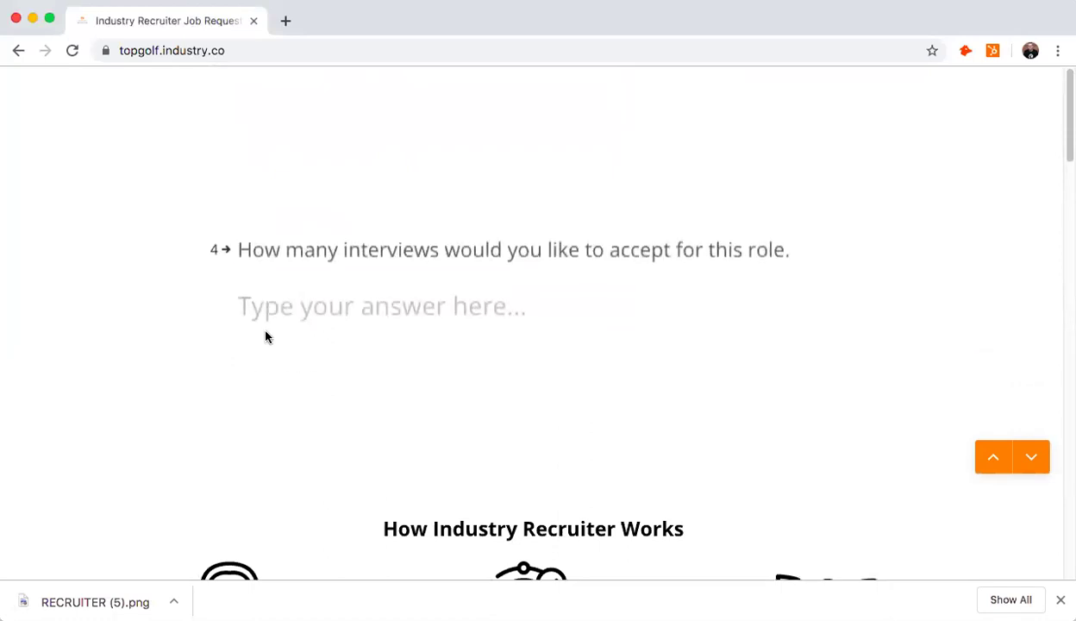
{"action": "type", "text": "100"}
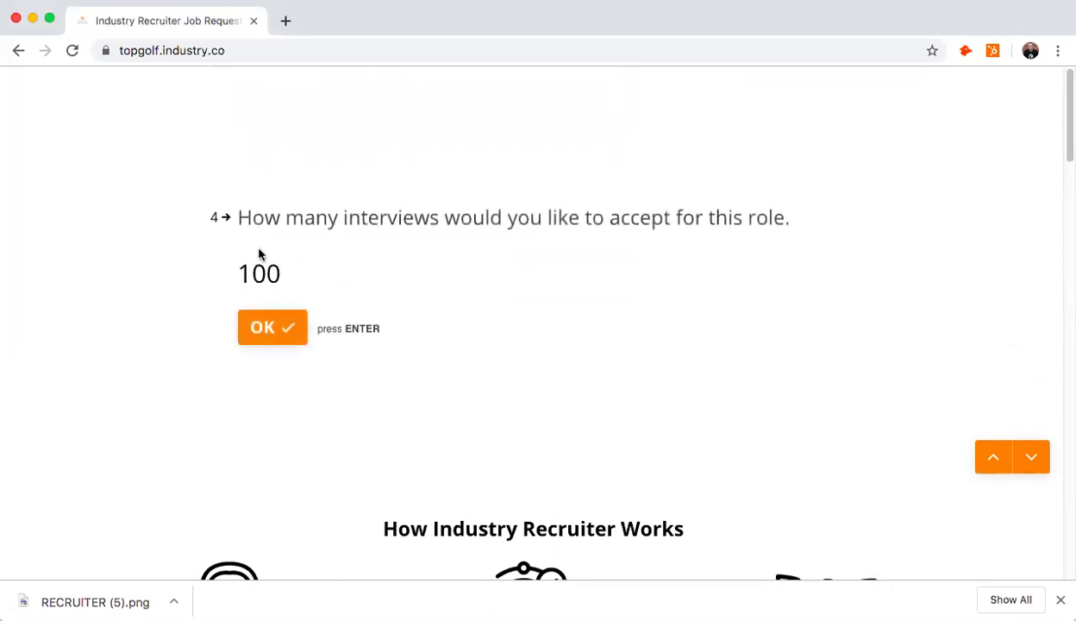
{"action": "left_click", "coordinate": [256, 328]}
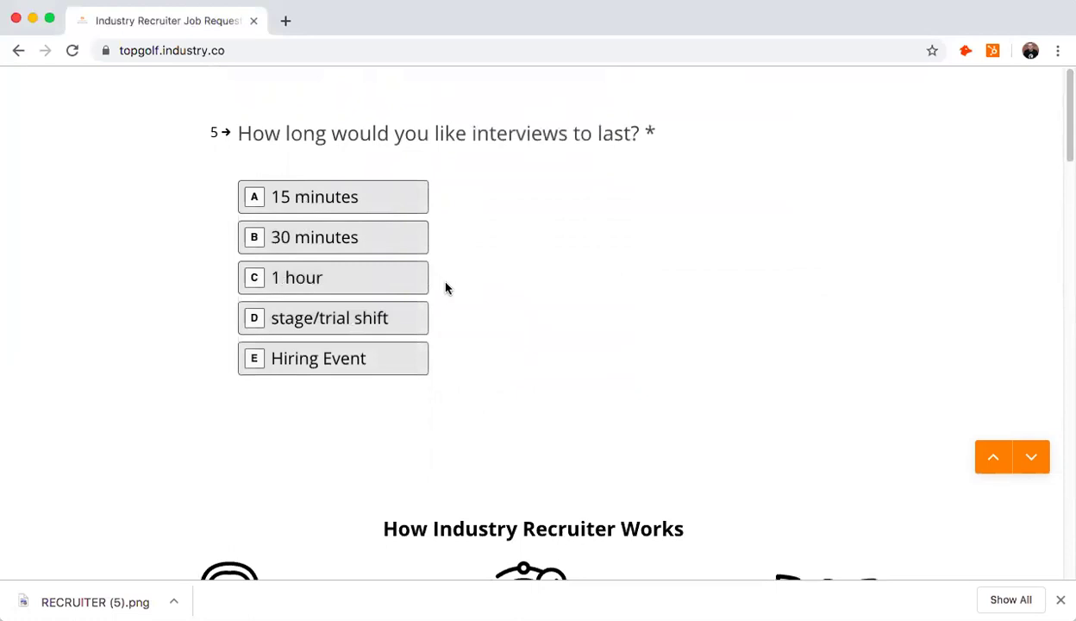
{"action": "left_click", "coordinate": [390, 372]}
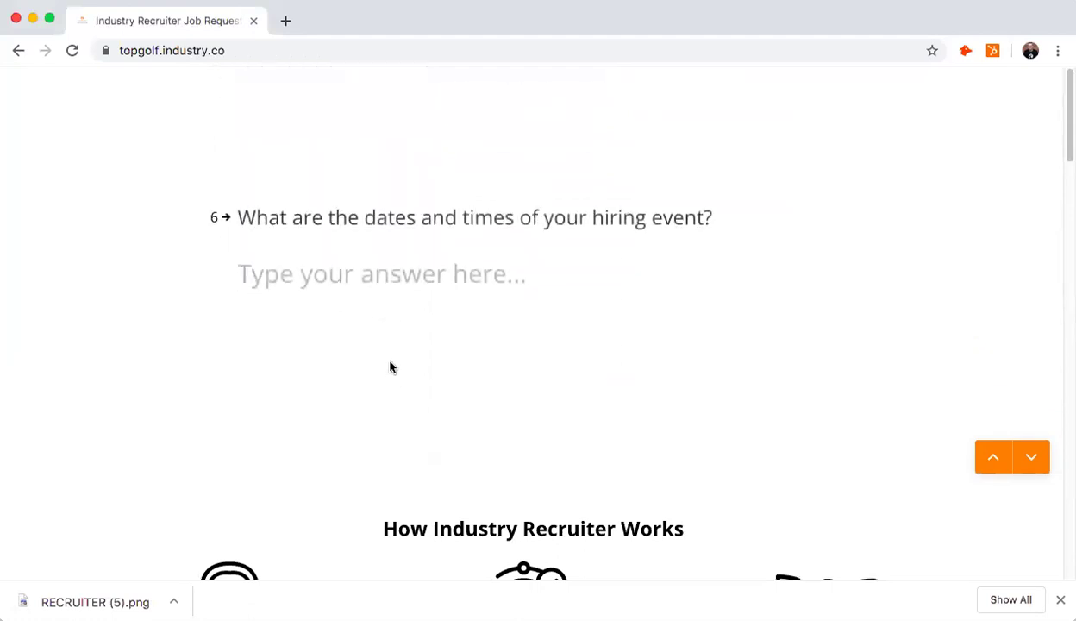
- Enter the hiring event as '10/10 from 10-1', availability 'Open', and pay '$15'
{"action": "type", "text": "10/10 from 10-1"}
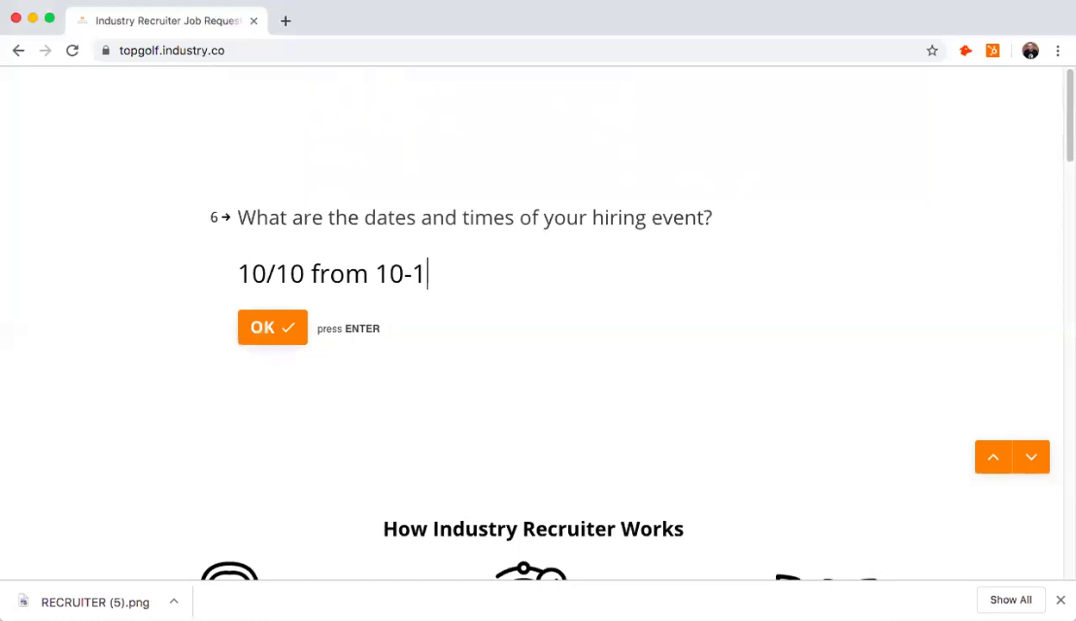
{"action": "left_click", "coordinate": [263, 326]}
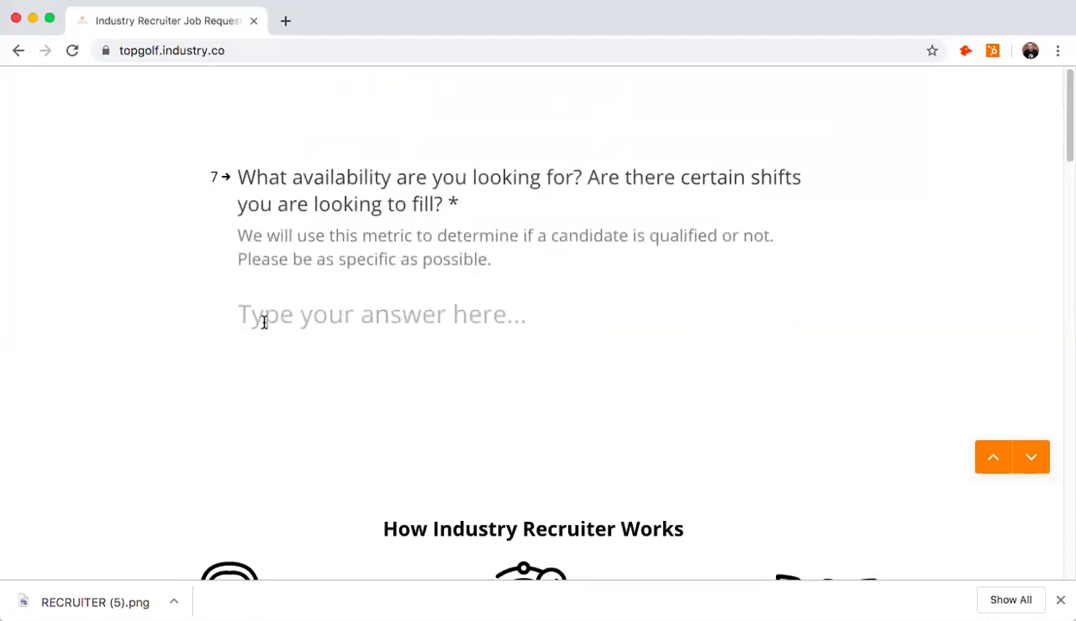
{"action": "type", "text": "Open"}
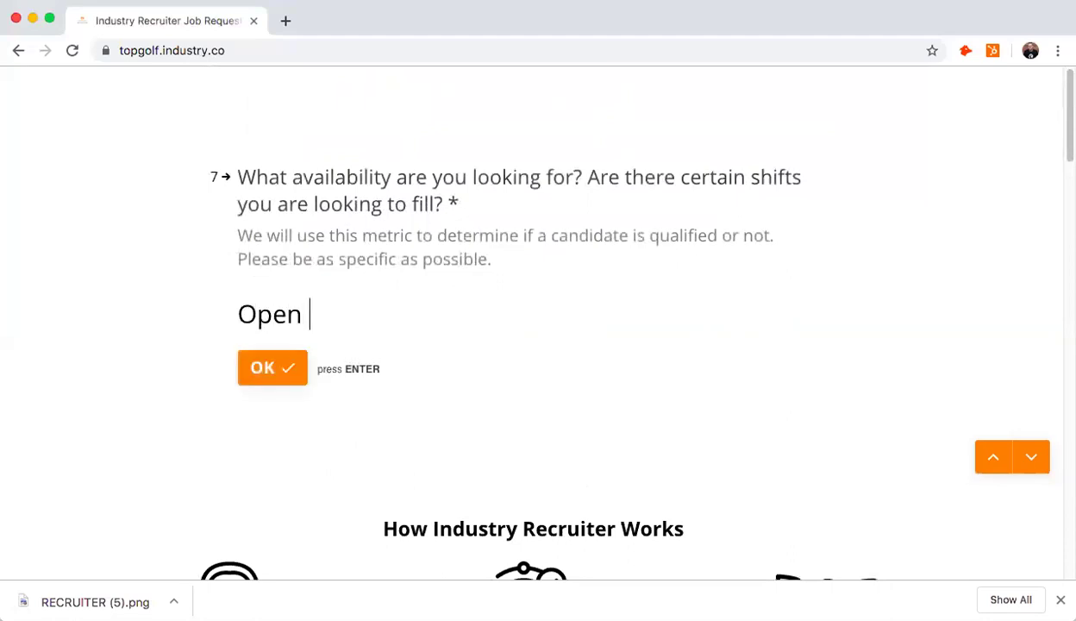
{"action": "left_click", "coordinate": [264, 378]}
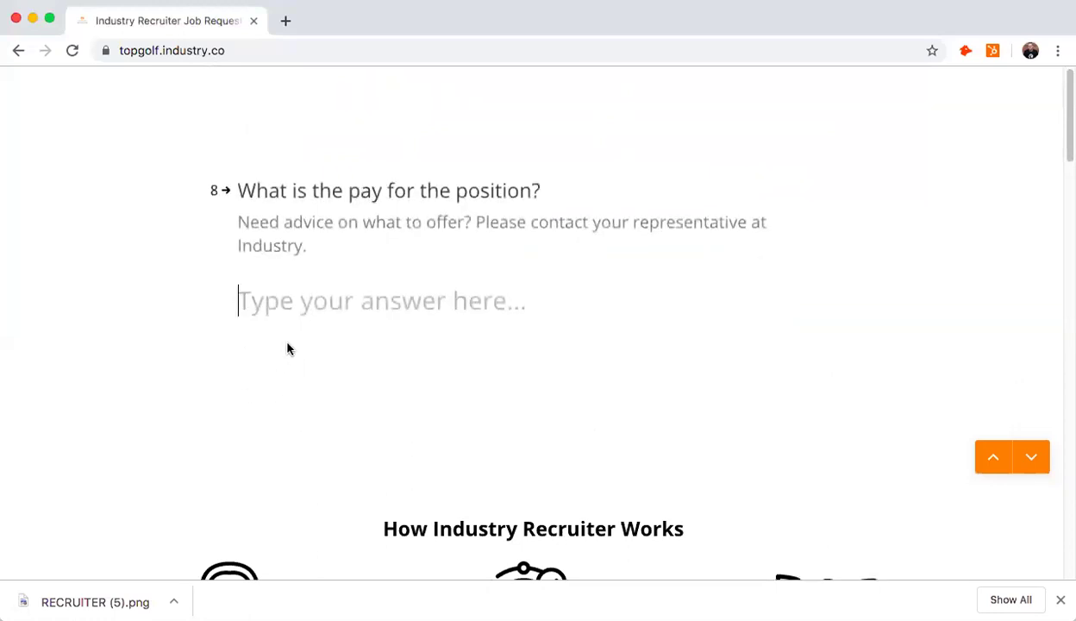
{"action": "type", "text": "$15"}
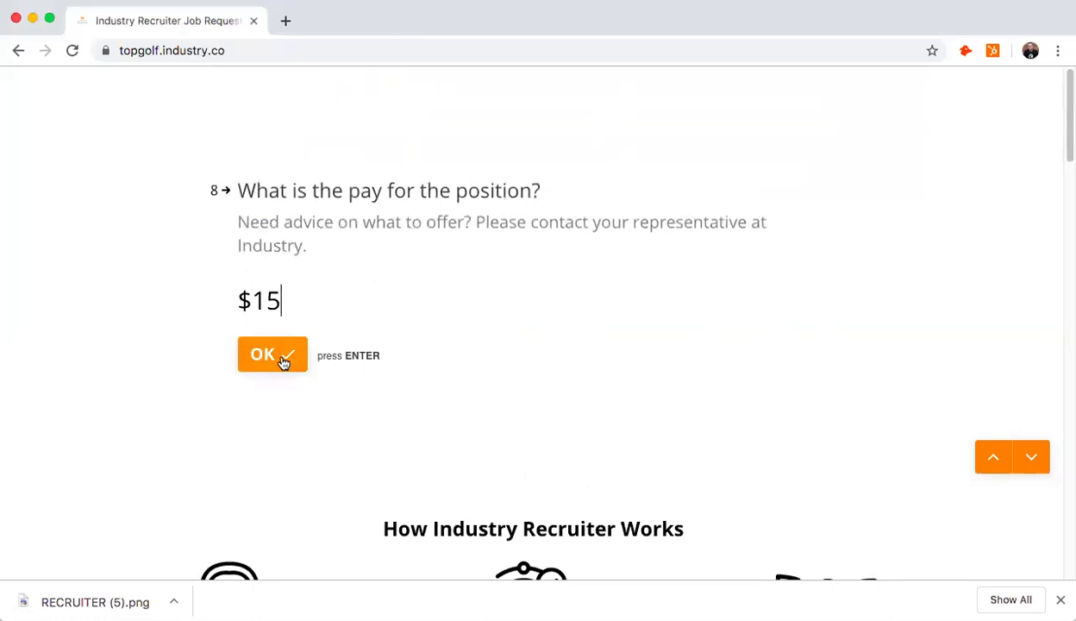
{"action": "left_click", "coordinate": [284, 362]}
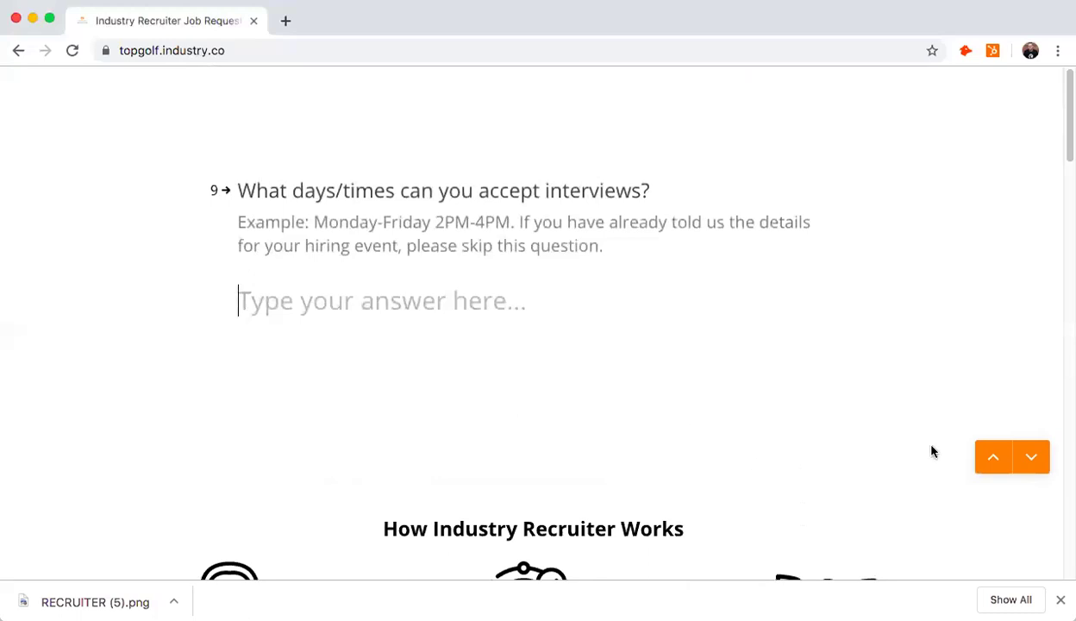
- Skip the interview days question, then enter your full name and e-mail address
{"action": "left_click", "coordinate": [1028, 459]}
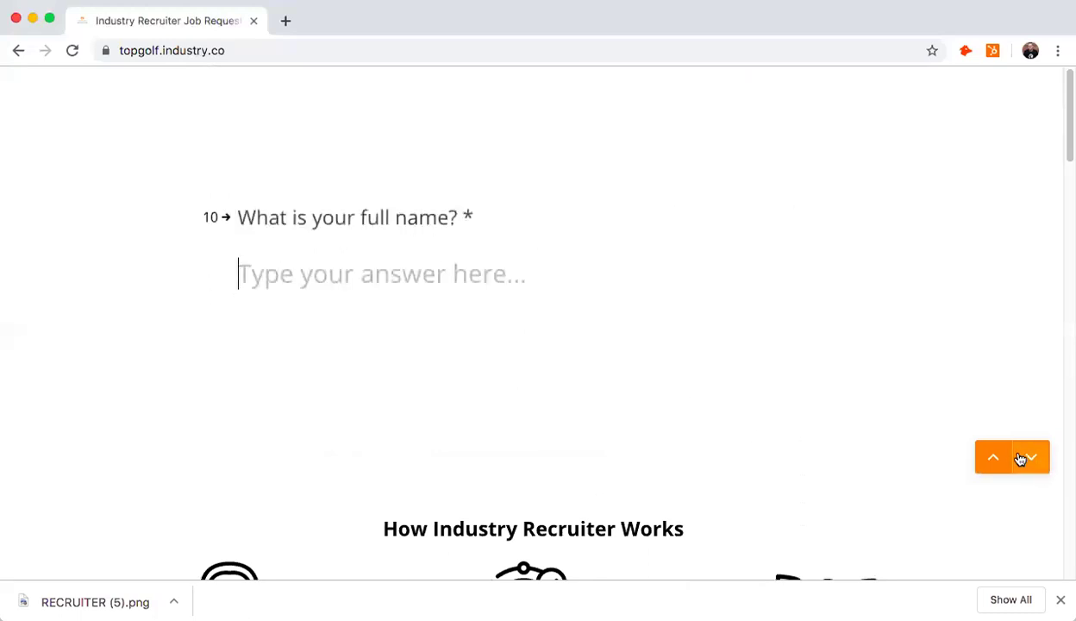
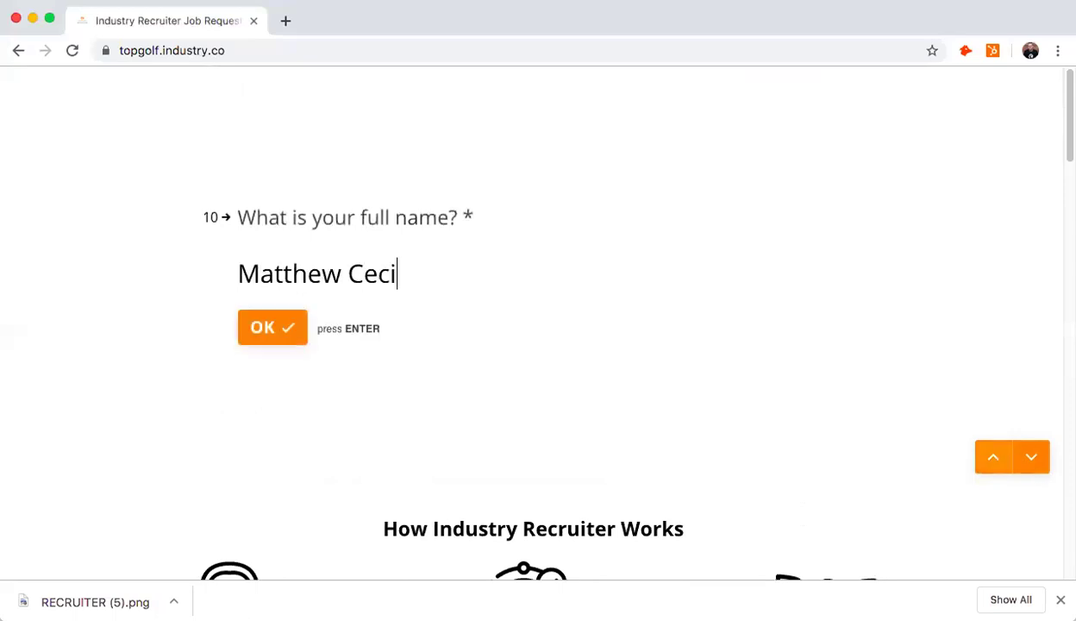
{"action": "left_click", "coordinate": [290, 345]}
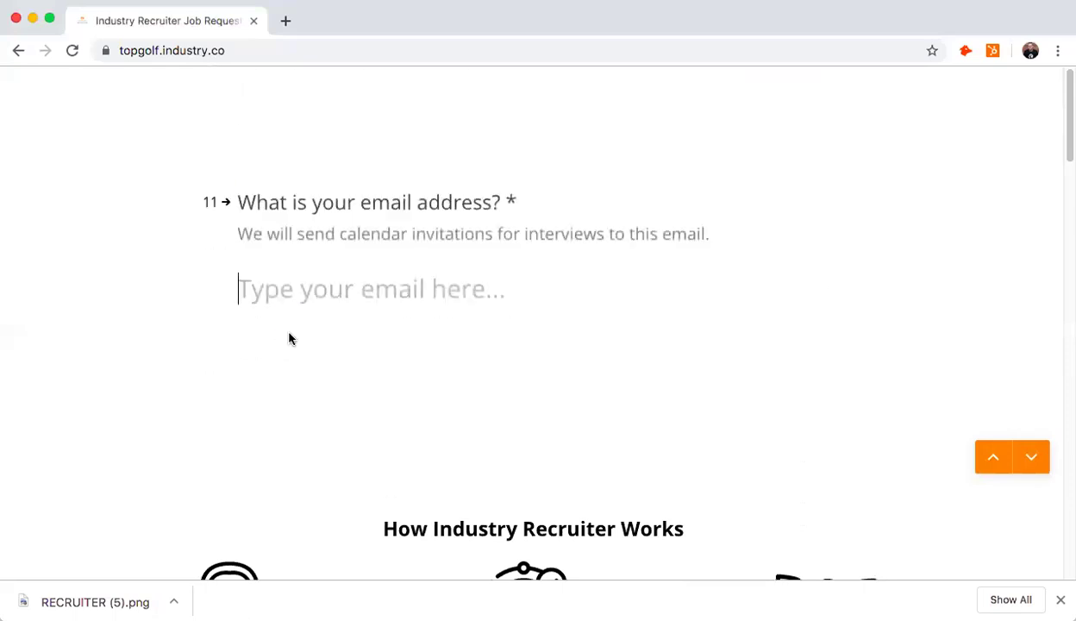
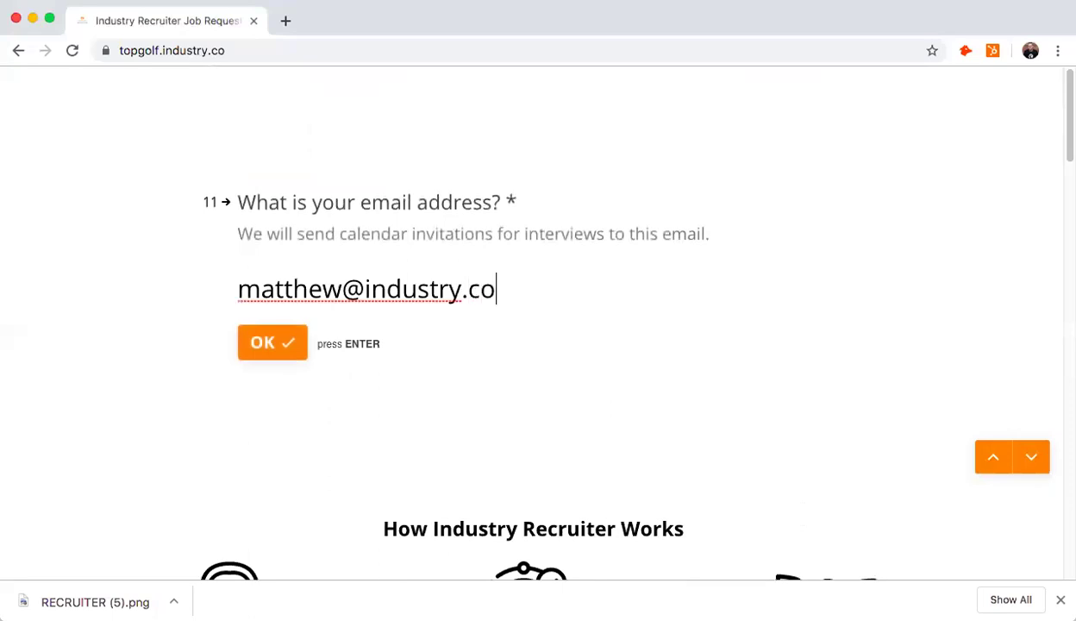
{"action": "left_click", "coordinate": [268, 345]}
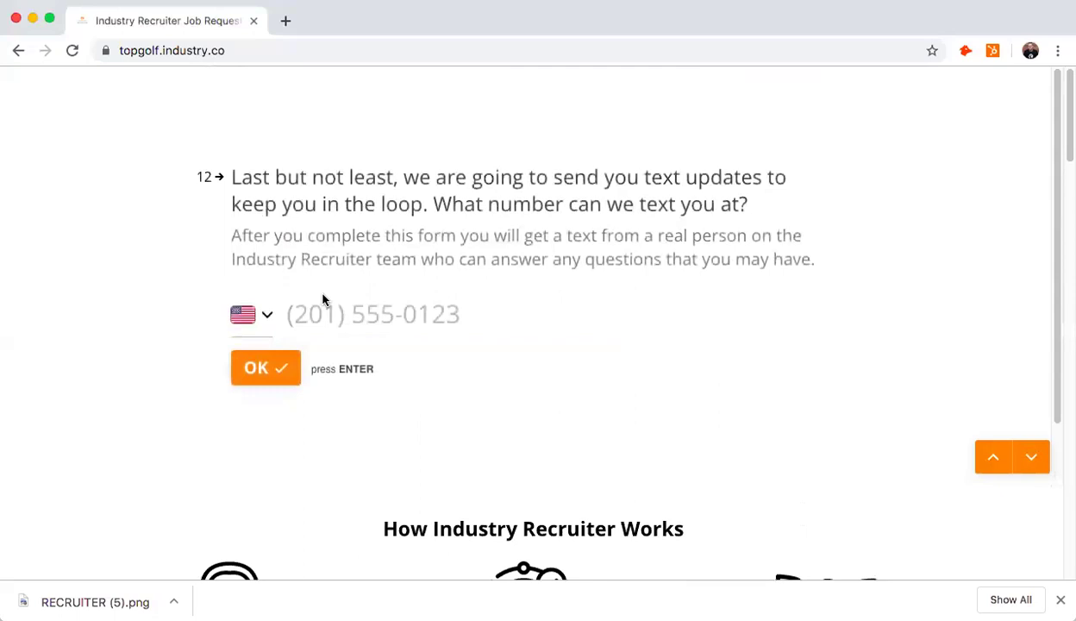
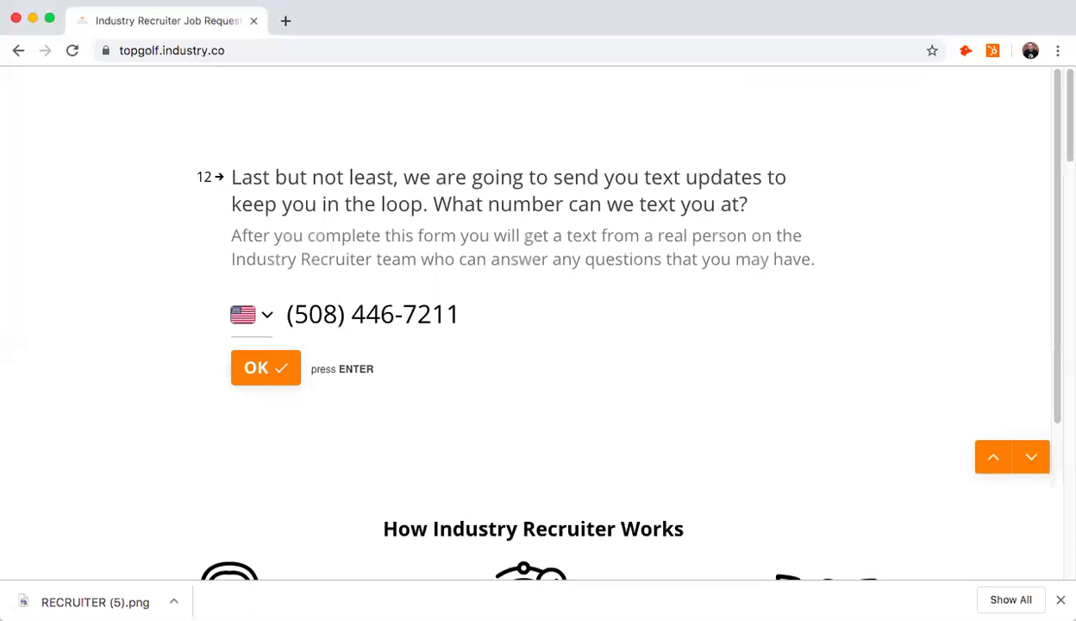
- Enter the contact's mobile phone number, confirm it, and submit the recruiting request
{"action": "left_click", "coordinate": [270, 369]}
{"action": "left_click", "coordinate": [286, 334]}
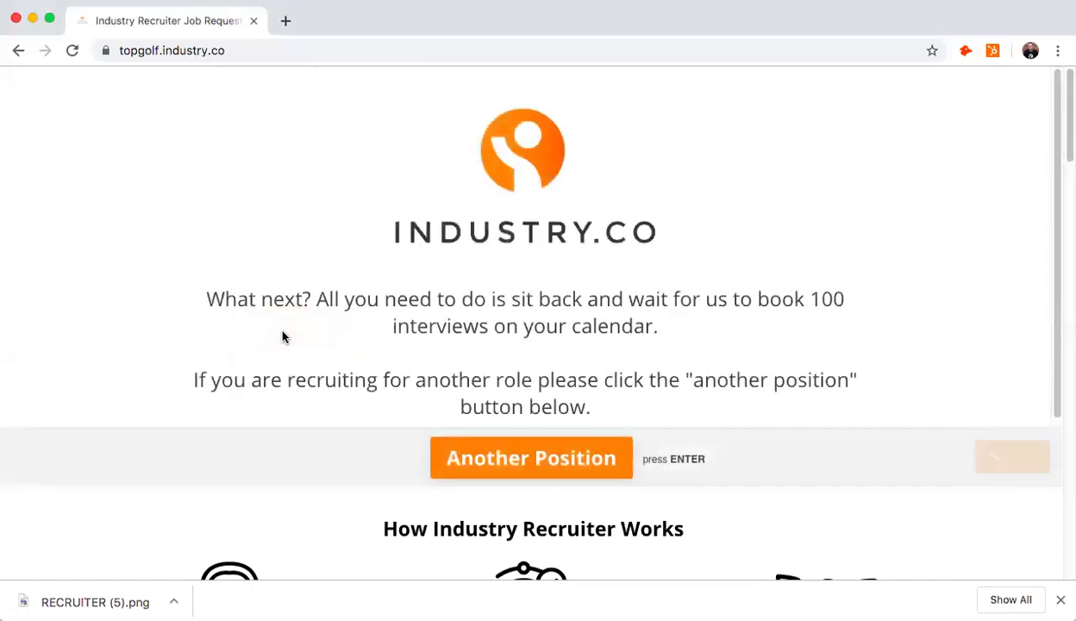